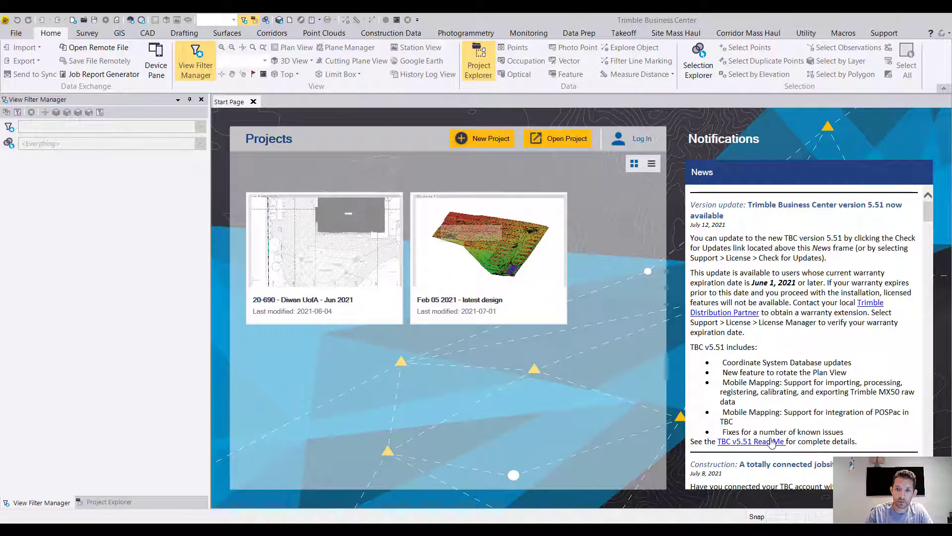
- Open the 'TBC v5.51 Read Me' release notes PDF from the Start Page News panel
left_click(750, 442)
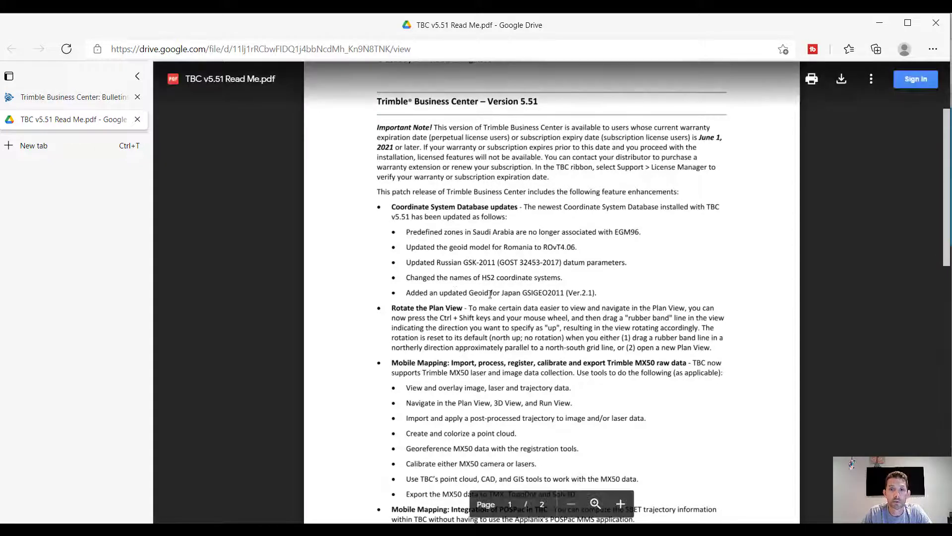
scroll(520, 277, "down", 3)
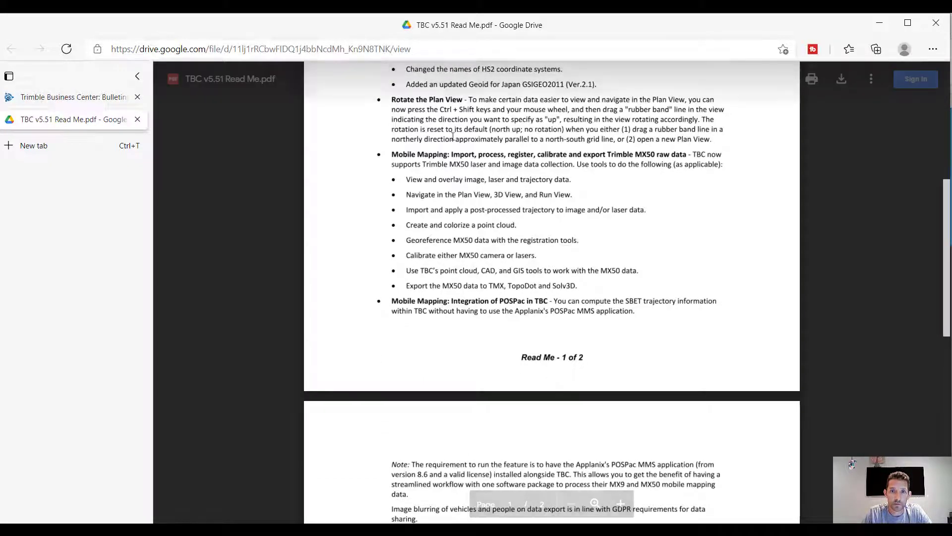
scroll(438, 252, "down", 3)
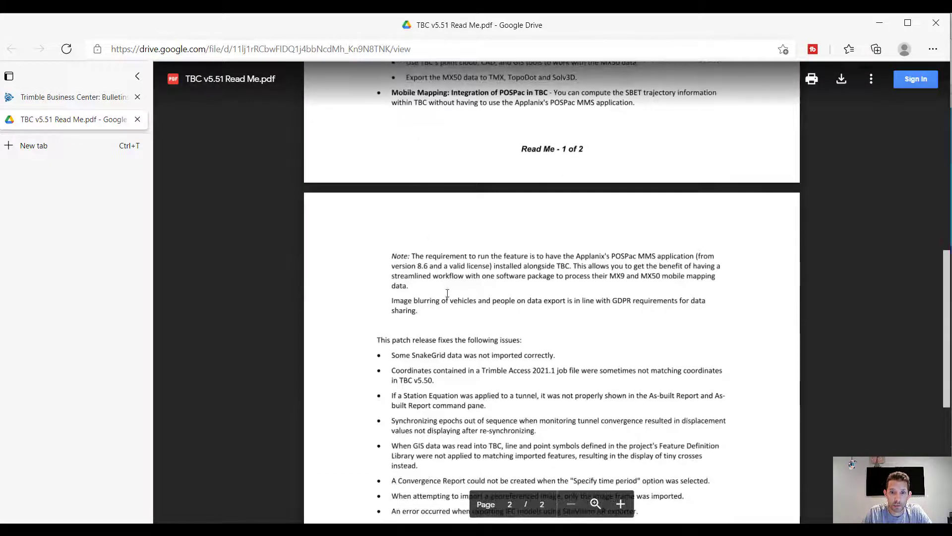
scroll(437, 252, "down", 1)
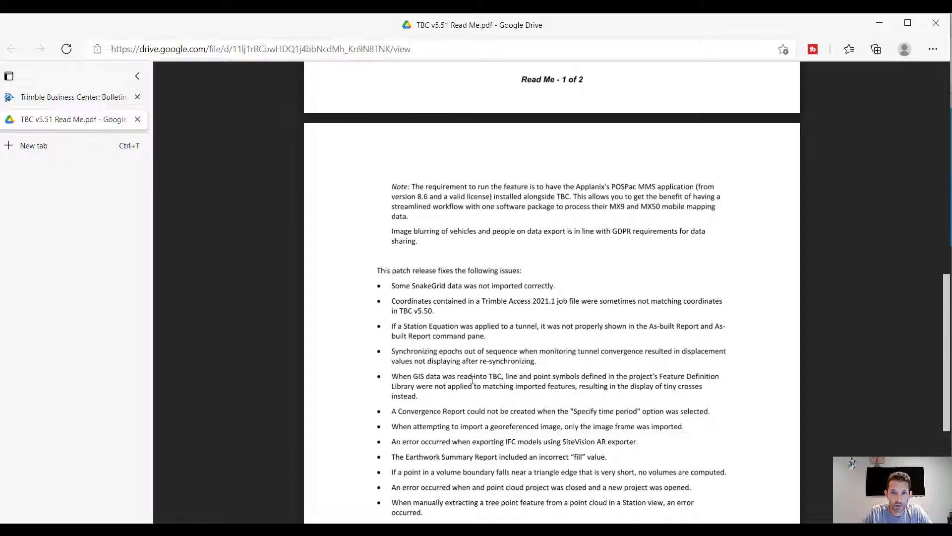
scroll(497, 380, "down", 3)
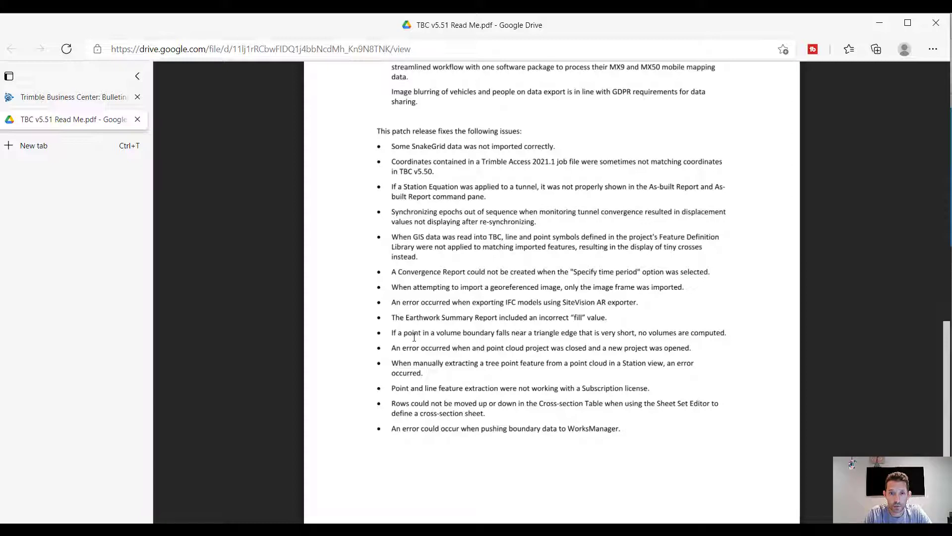
scroll(509, 360, "down", 2)
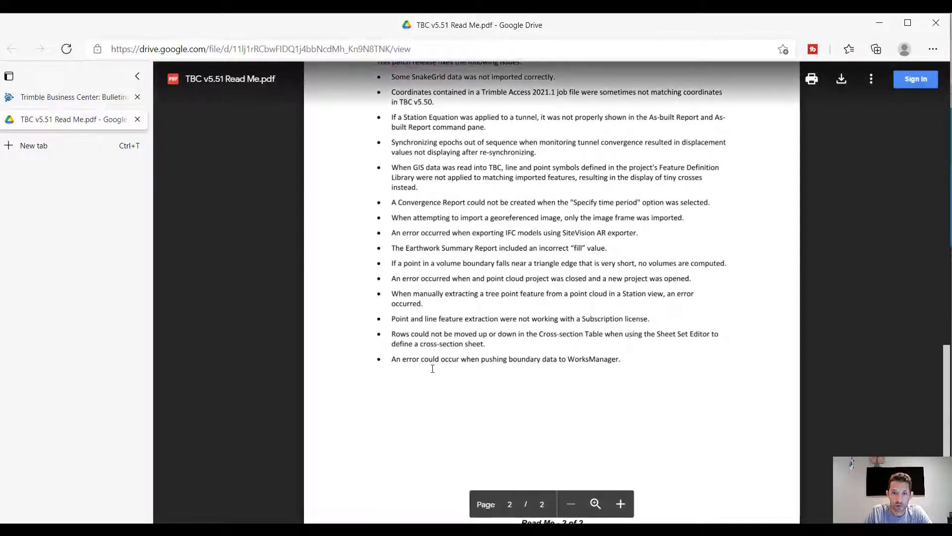
scroll(538, 361, "down", 2)
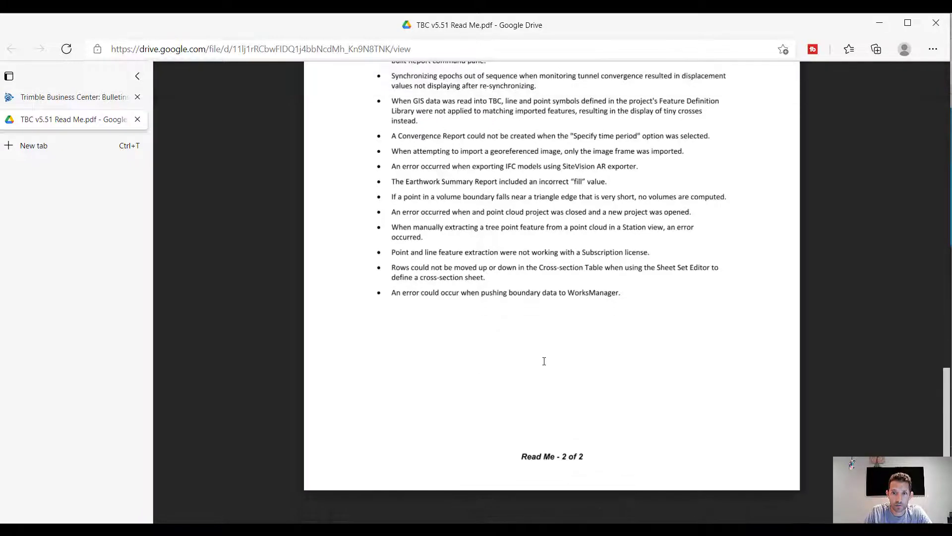
scroll(546, 362, "up", 8)
scroll(545, 297, "up", 8)
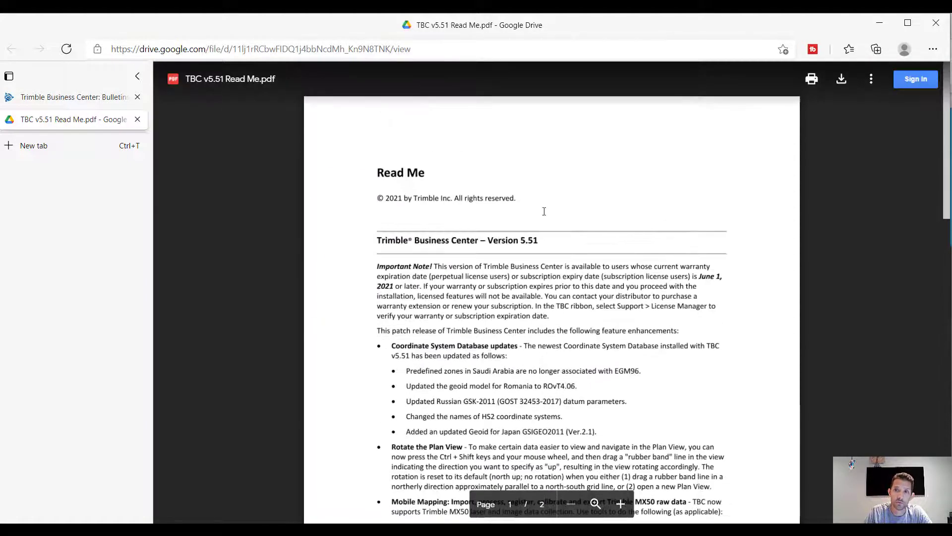
- Check Support for updates and install the Trimble Business Center New Release
left_click(880, 24)
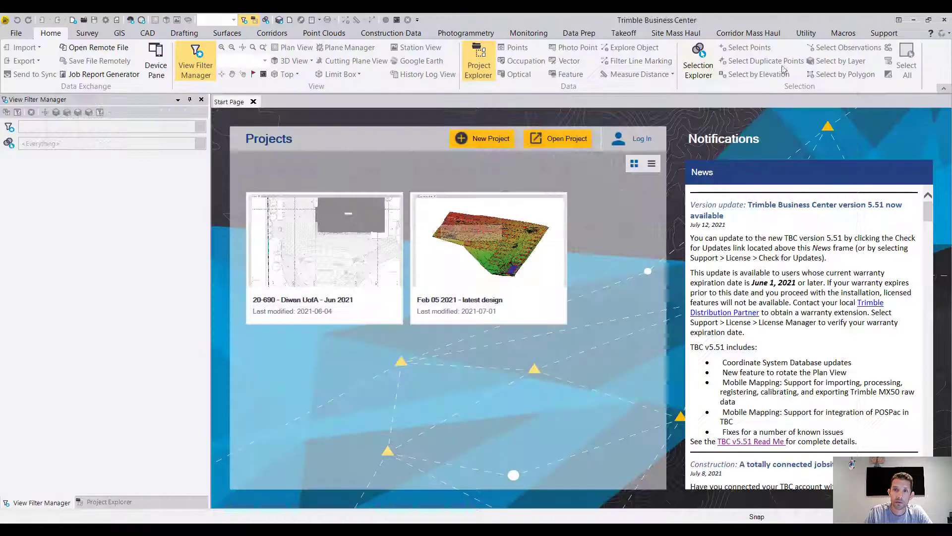
left_click(884, 33)
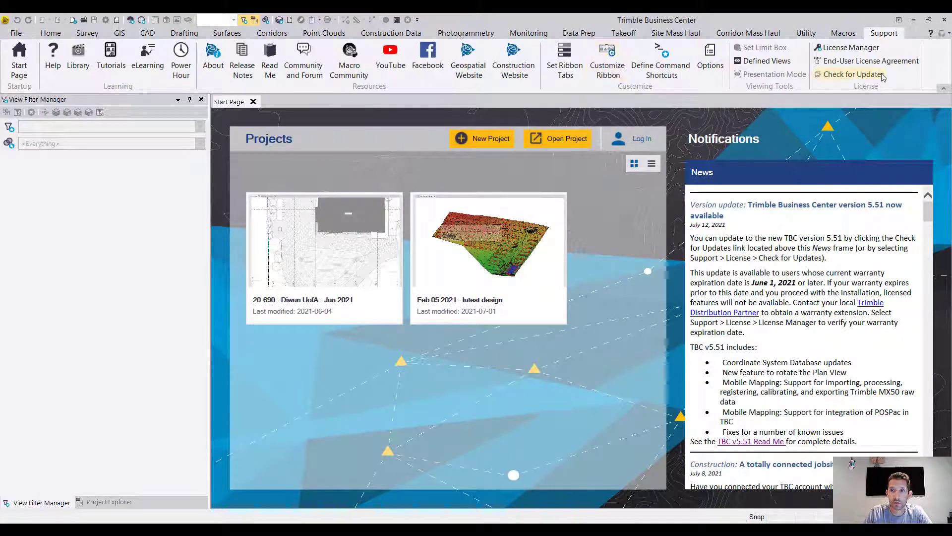
left_click(855, 74)
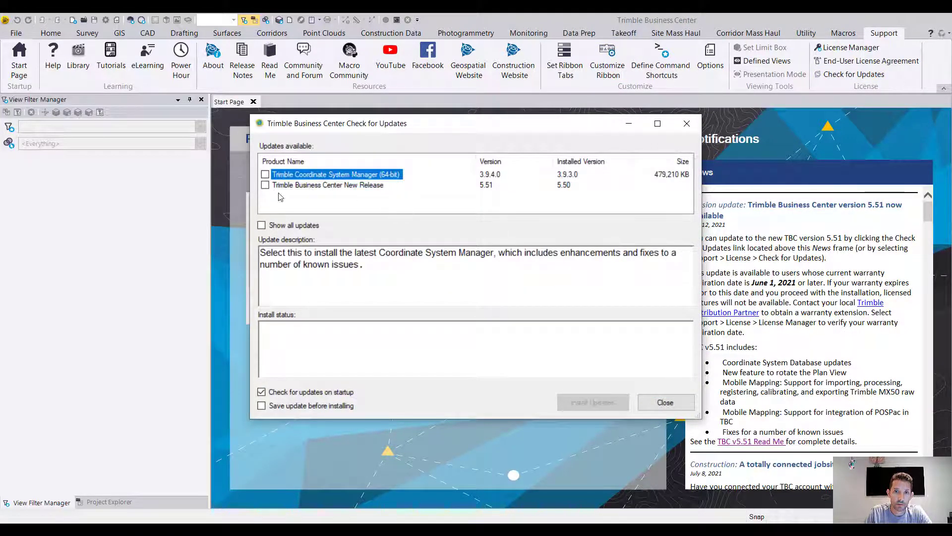
left_click(265, 186)
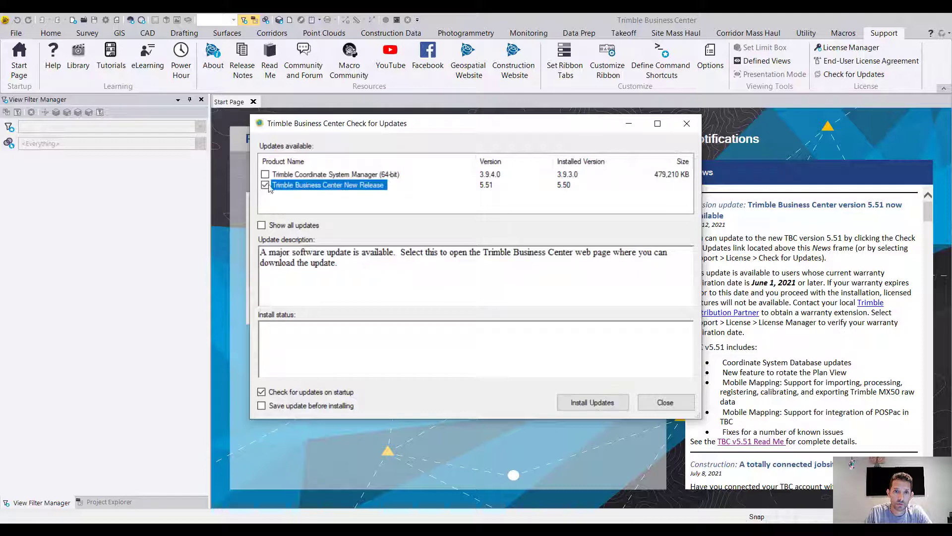
left_click(592, 402)
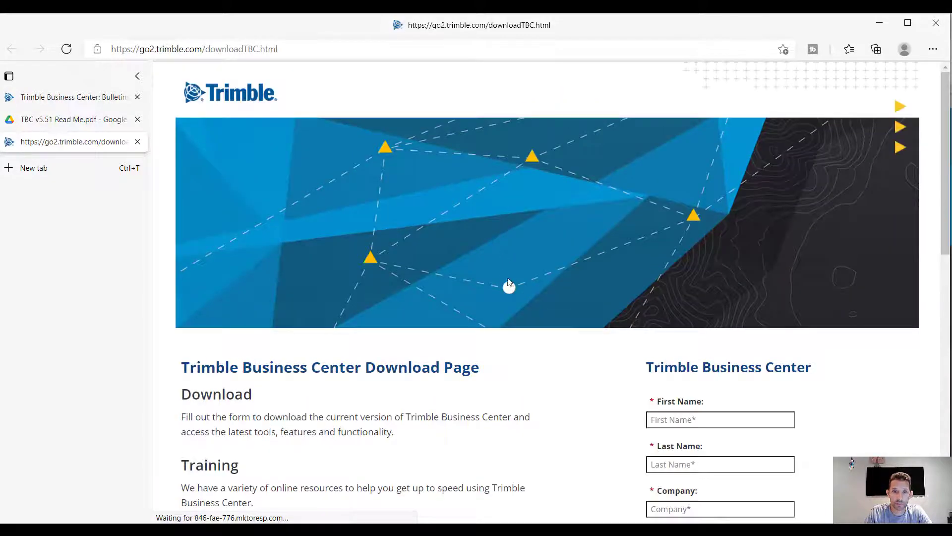
scroll(623, 321, "down", 3)
scroll(623, 320, "down", 4)
scroll(624, 321, "up", 4)
scroll(624, 320, "up", 1)
scroll(624, 321, "down", 1)
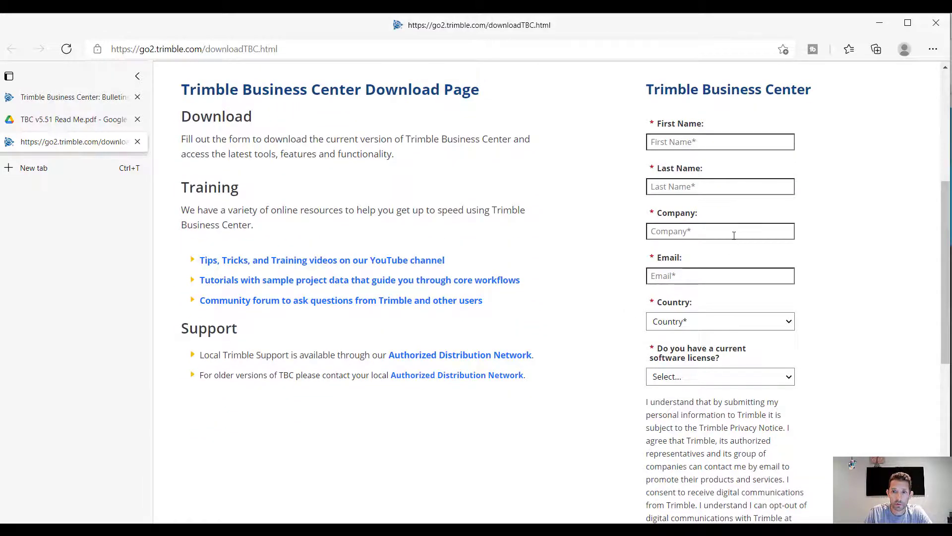
scroll(729, 238, "down", 5)
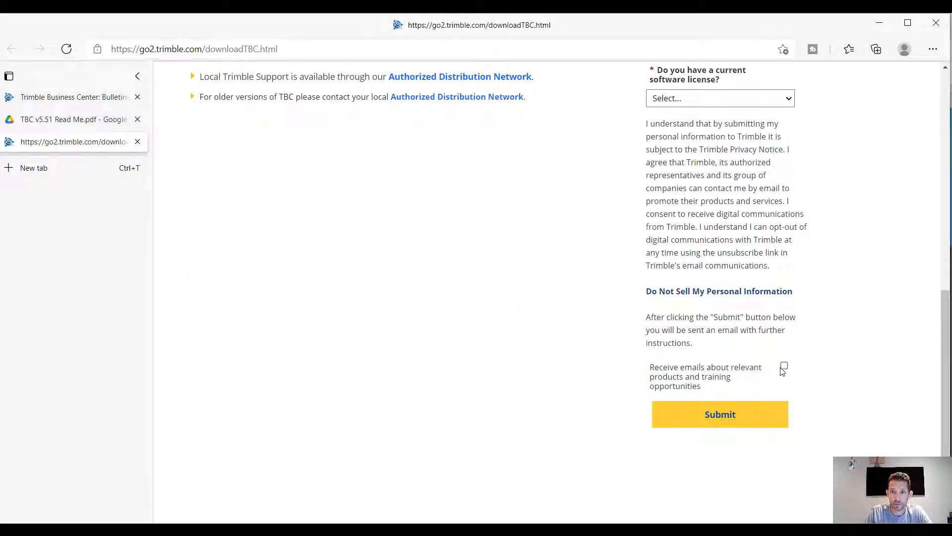
scroll(782, 371, "up", 6)
- Fill the form's name and email fields from saved contact details
left_click(721, 211)
type("Matus")
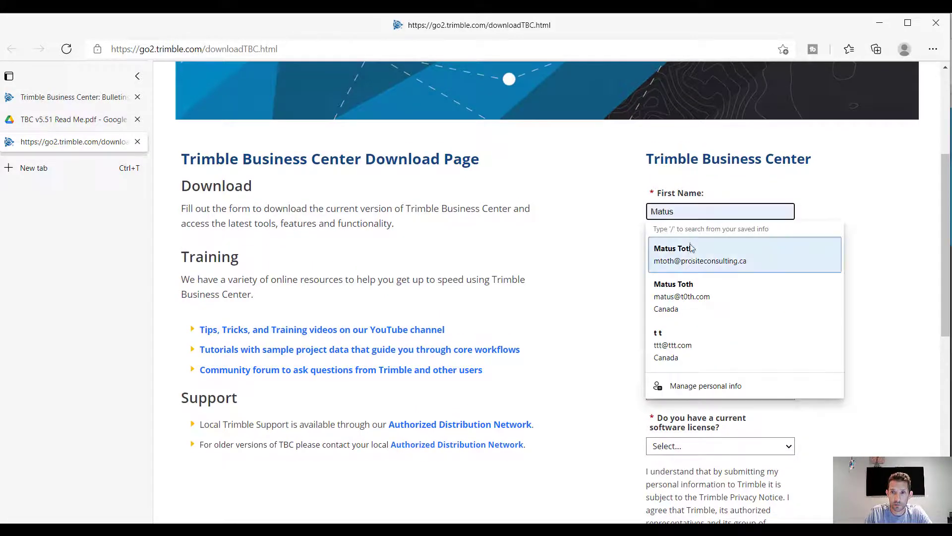
left_click(690, 254)
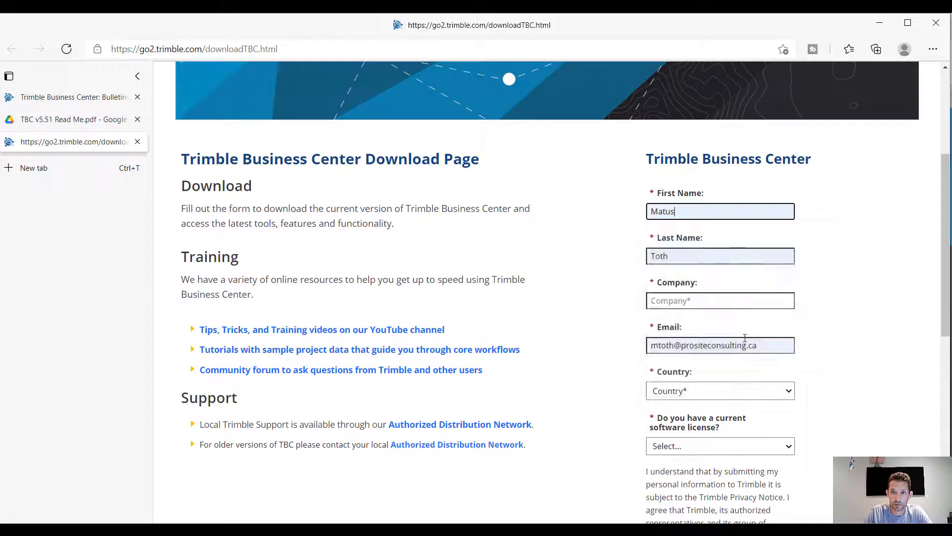
left_click(686, 300)
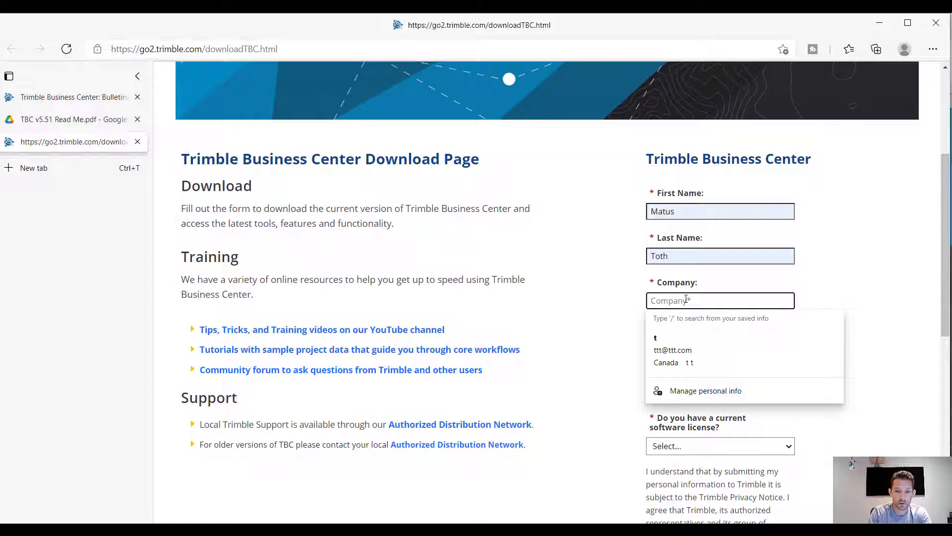
type("Prosi")
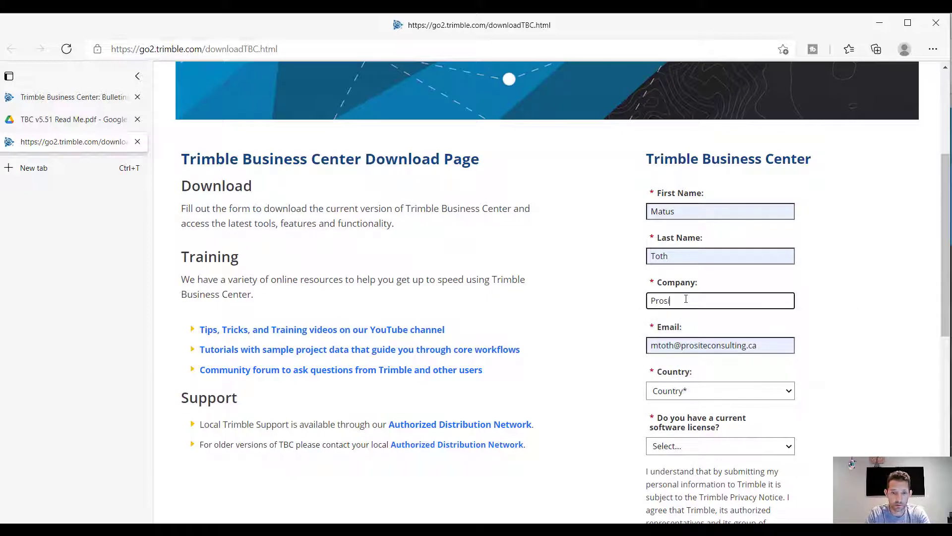
type("teConsulting Ltd.")
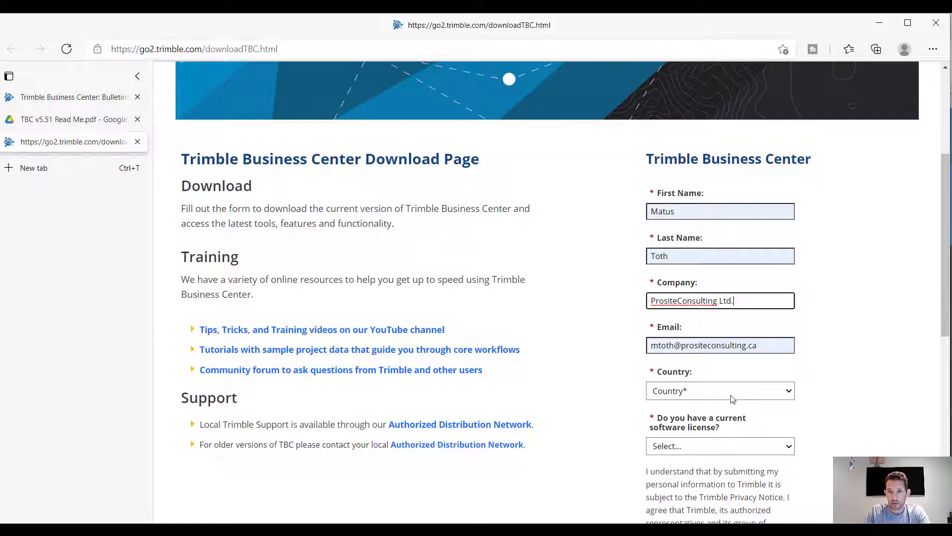
- Set country to Canada and state to Alberta, and answer Yes to holding a current license
left_click(727, 391)
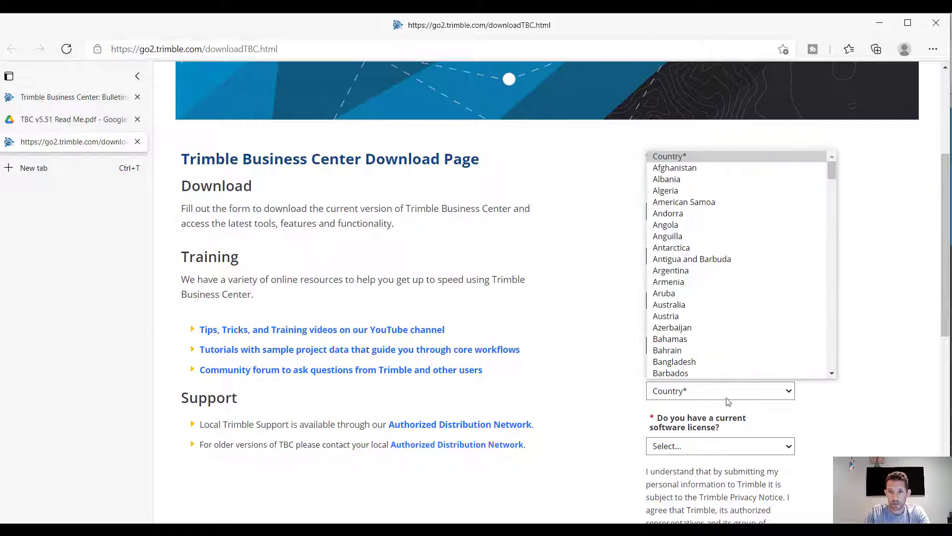
scroll(704, 351, "down", 3)
scroll(704, 350, "down", 2)
left_click(687, 373)
scroll(700, 399, "down", 1)
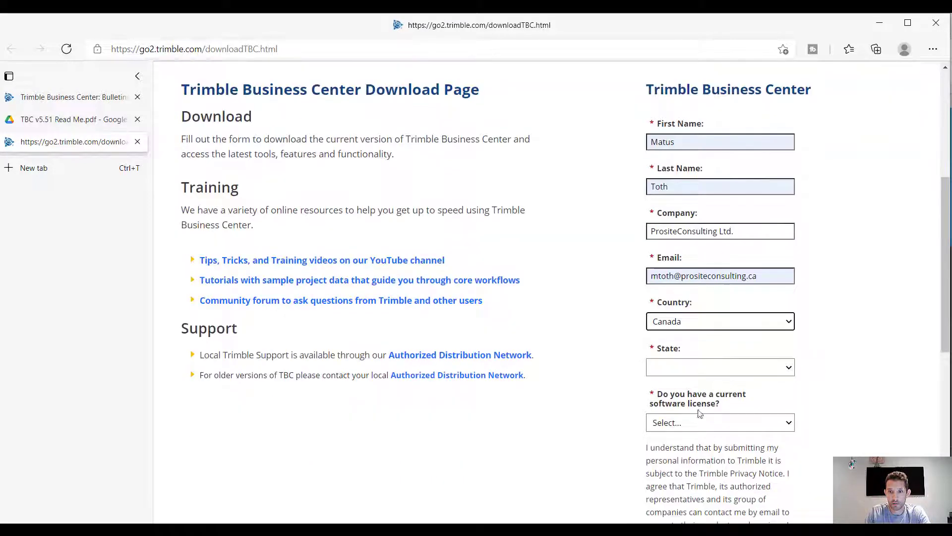
left_click(719, 366)
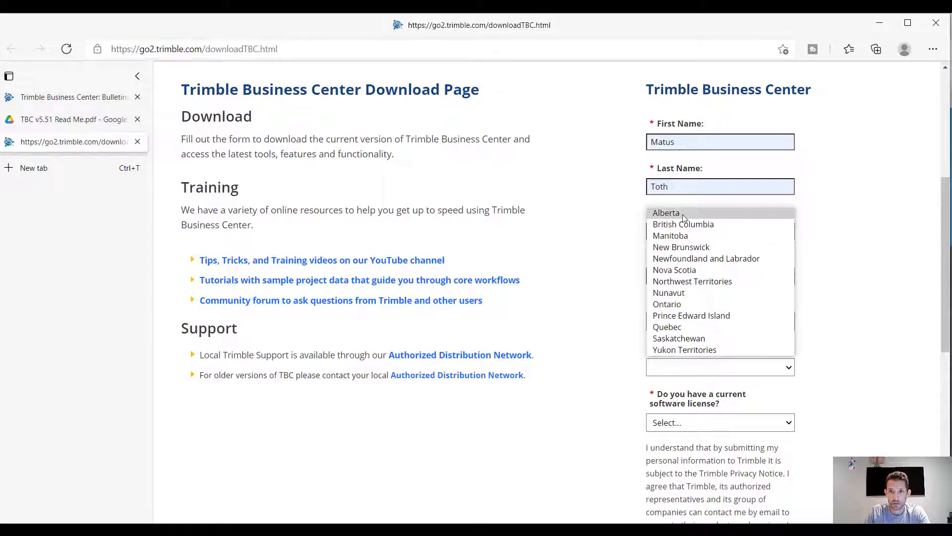
key("Escape")
left_click(719, 367)
left_click(719, 422)
left_click(659, 450)
scroll(710, 446, "down", 5)
scroll(737, 320, "up", 1)
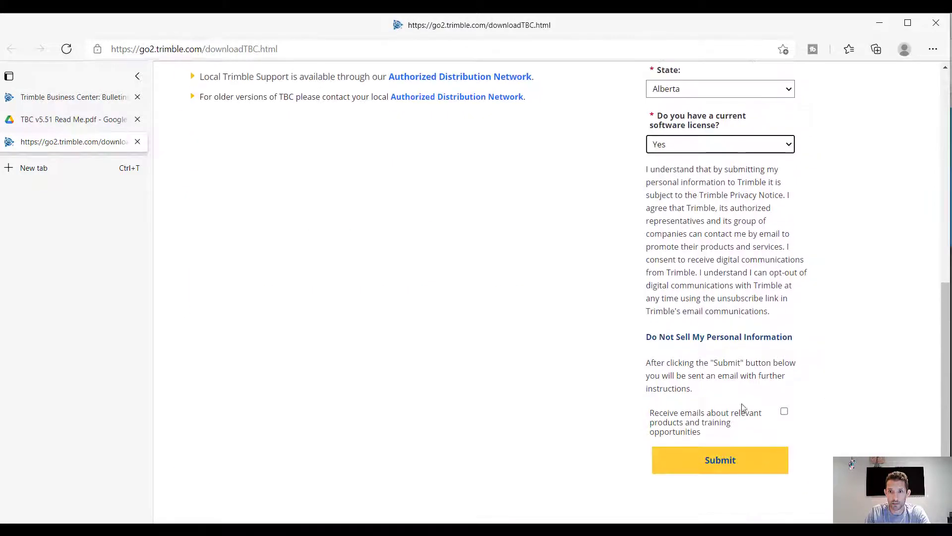
scroll(788, 407, "up", 5)
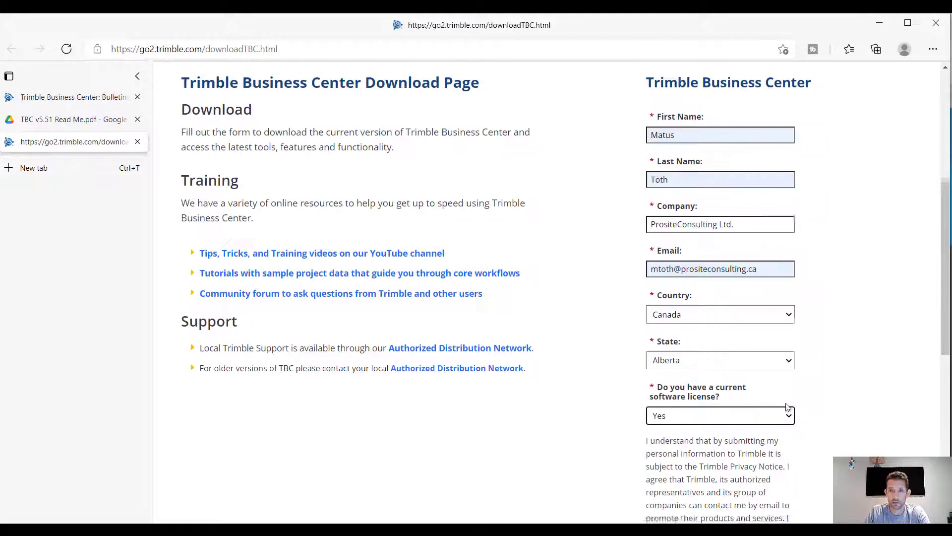
scroll(788, 407, "down", 5)
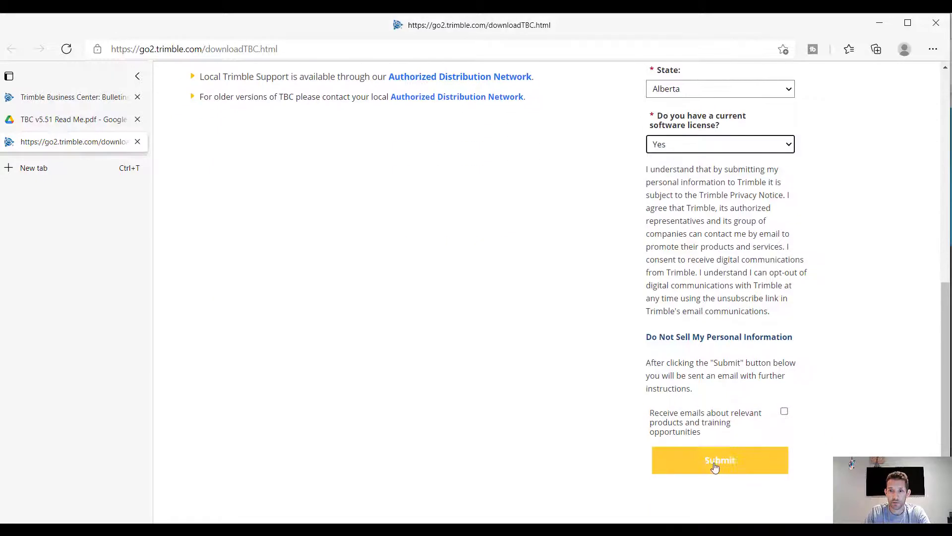
- Submit the download request and bring Gmail's Trimble download email window forward
left_click(720, 459)
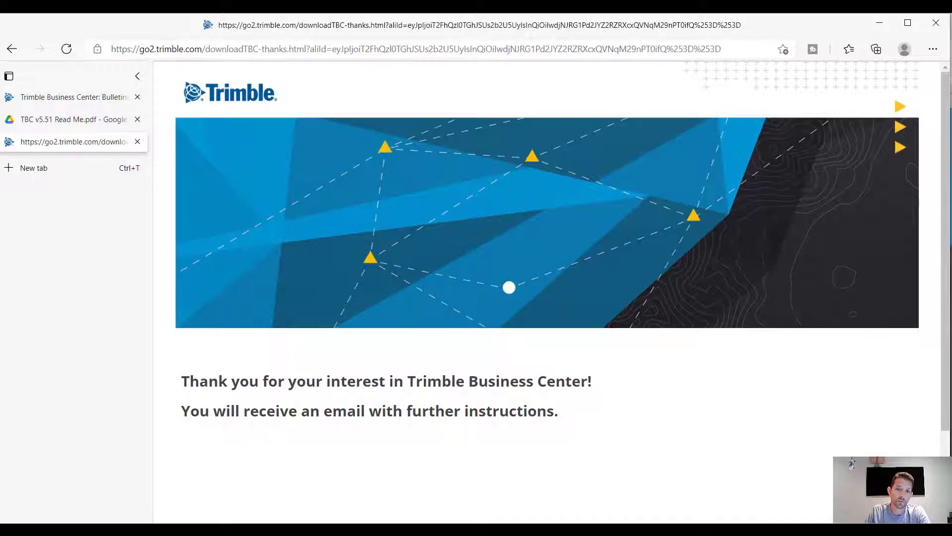
left_click(320, 476)
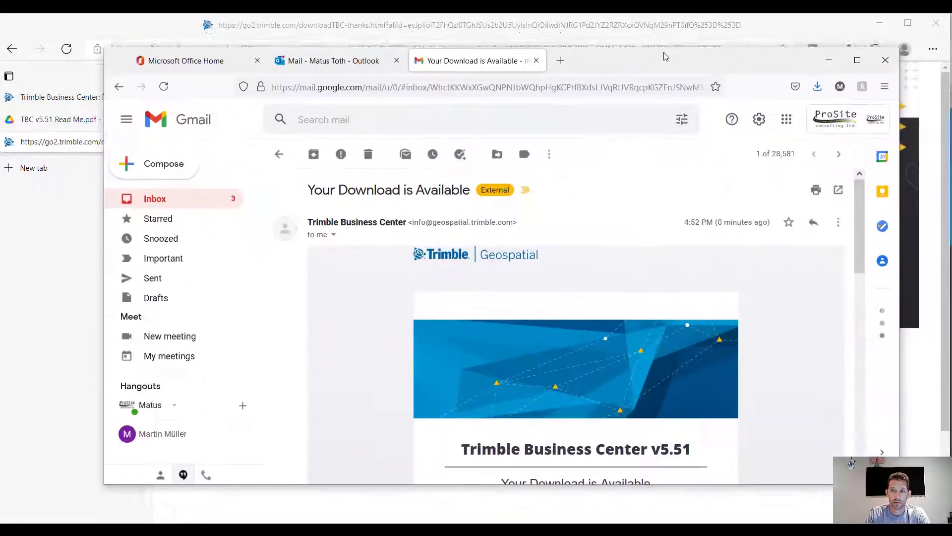
left_click_drag(674, 44, 675, 202)
scroll(669, 223, "down", 4)
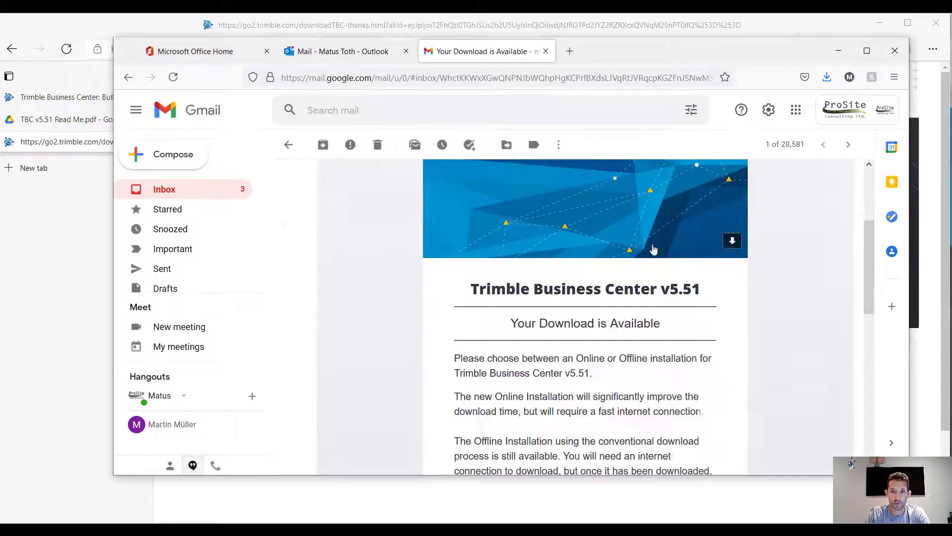
scroll(655, 246, "down", 3)
scroll(655, 249, "down", 4)
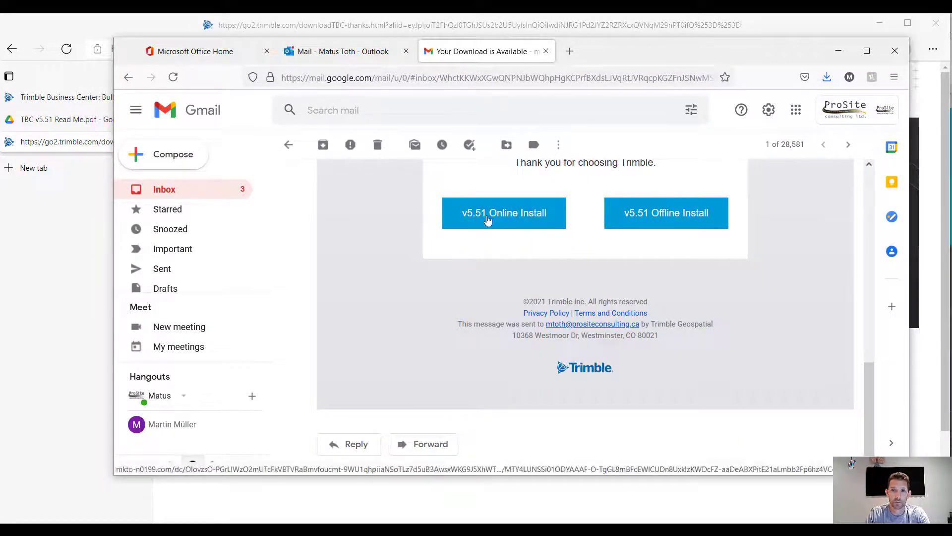
- Save TBC_5_51_Full_Setup.zip to the Desktop and watch its download progress
left_click(670, 216)
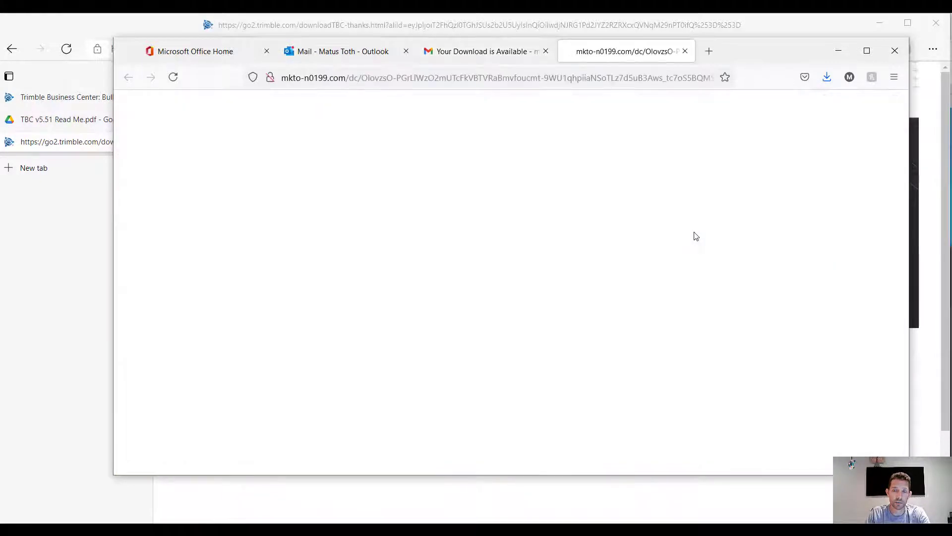
left_click(558, 336)
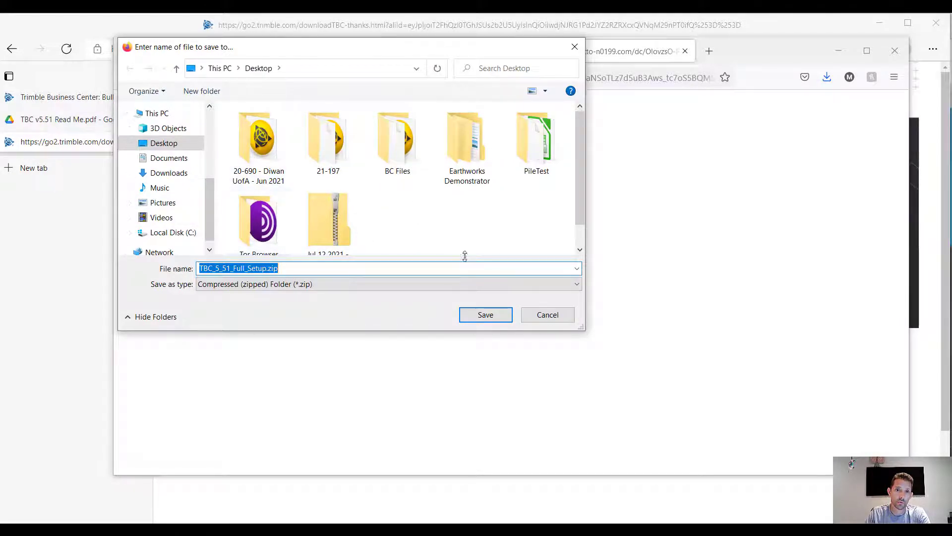
left_click(485, 315)
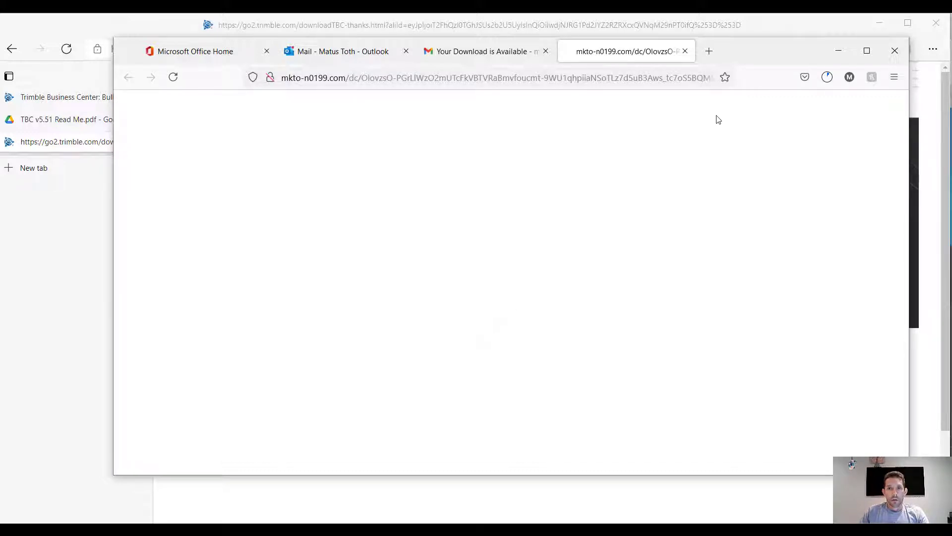
left_click(829, 78)
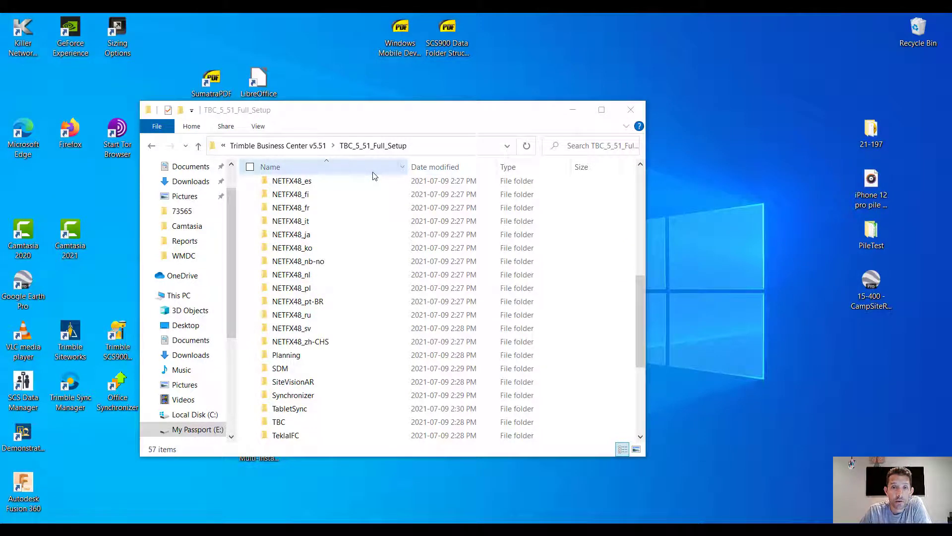
scroll(376, 179, "down", 5)
scroll(380, 185, "down", 3)
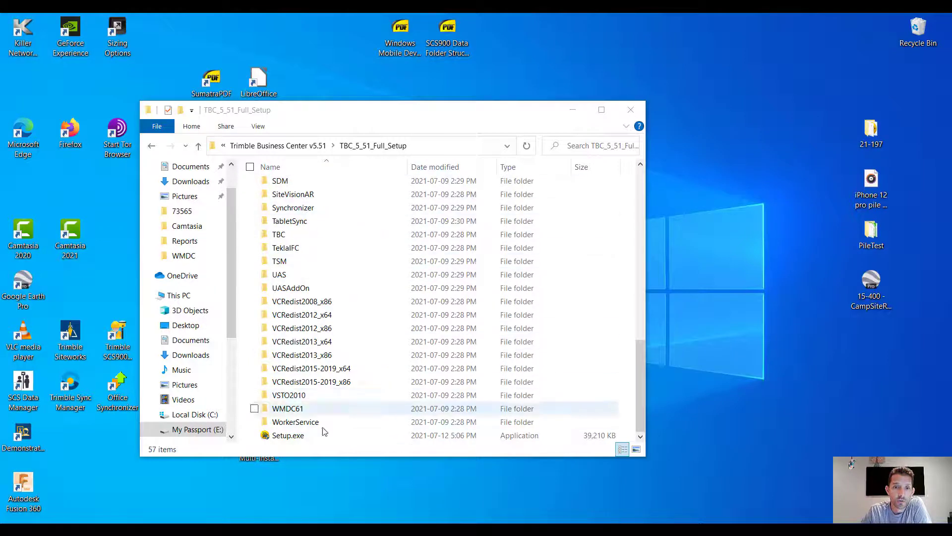
- Run Setup.exe from the TBC_5_51_Full_Setup folder and approve User Account Control
left_click(294, 435)
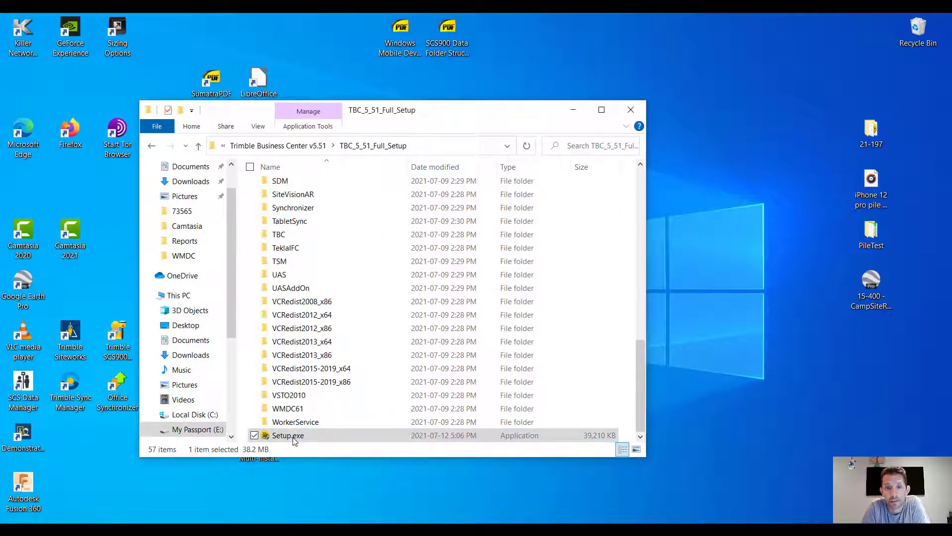
double_click(294, 436)
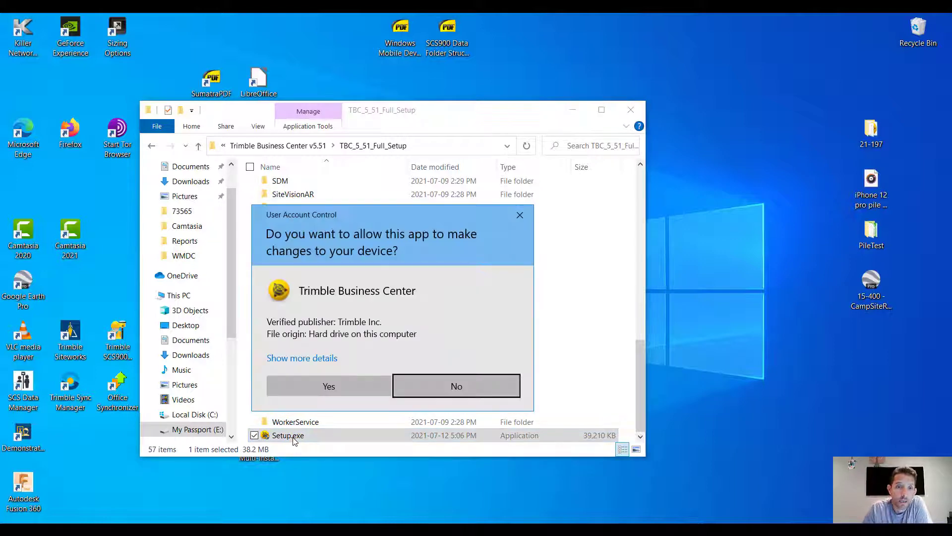
left_click(328, 386)
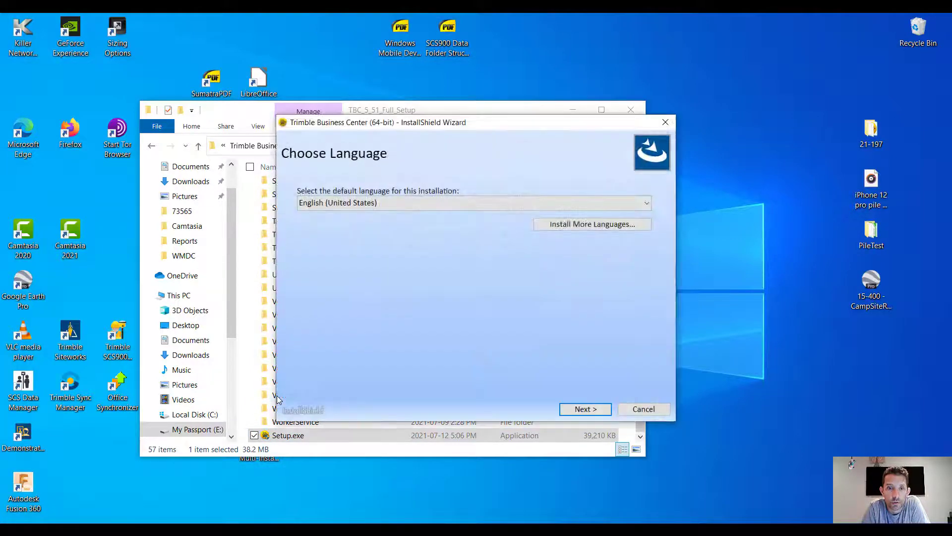
- Keep English, pass the welcome page and accept the license agreement
left_click(564, 411)
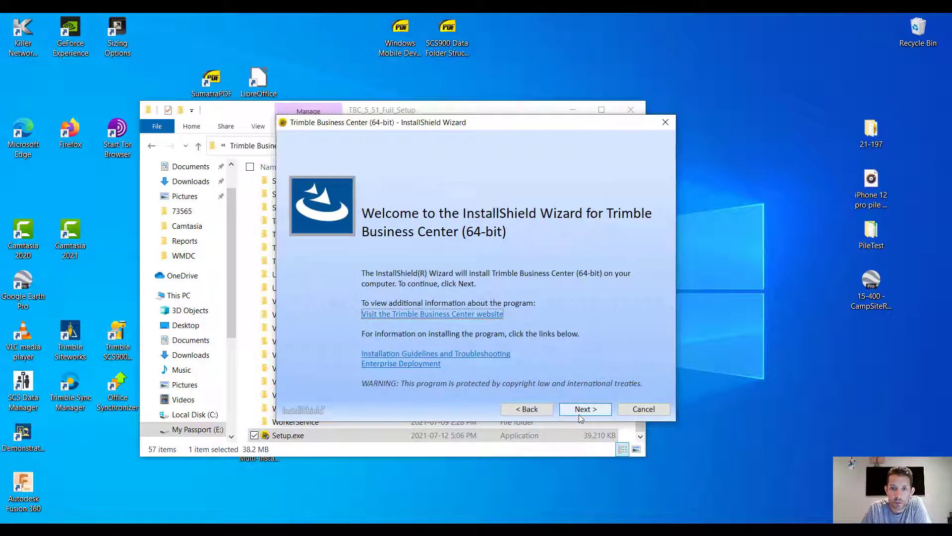
left_click(579, 413)
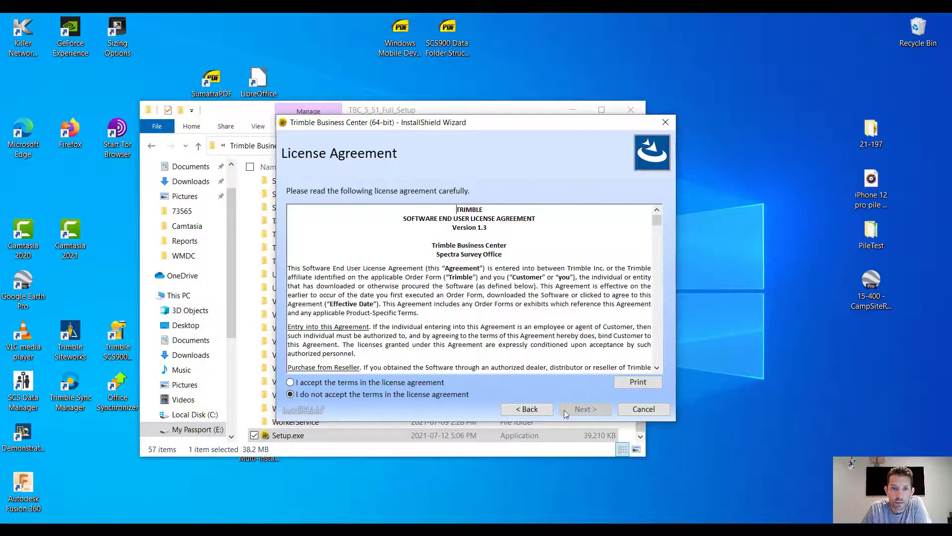
left_click(445, 383)
left_click(585, 409)
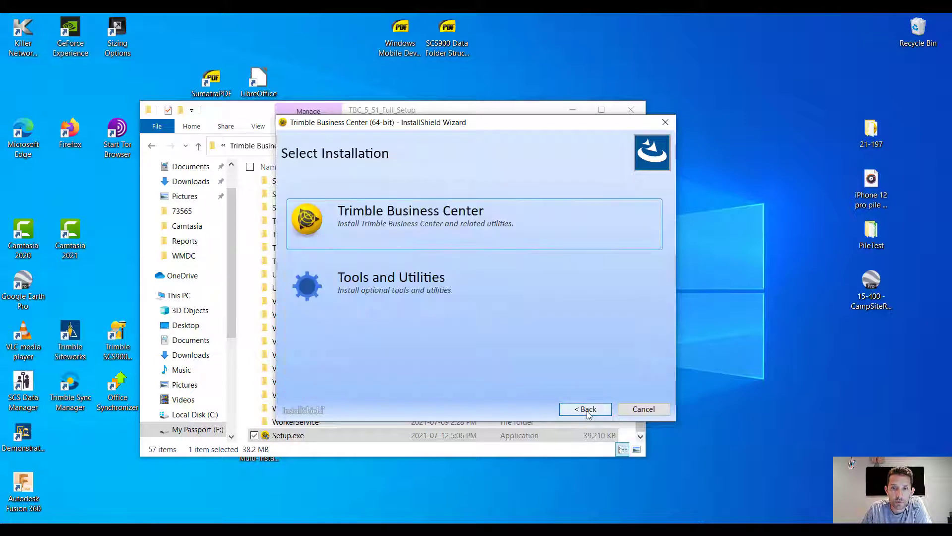
- Choose Trimble Business Center with a Custom setup type instead of Complete
left_click(455, 232)
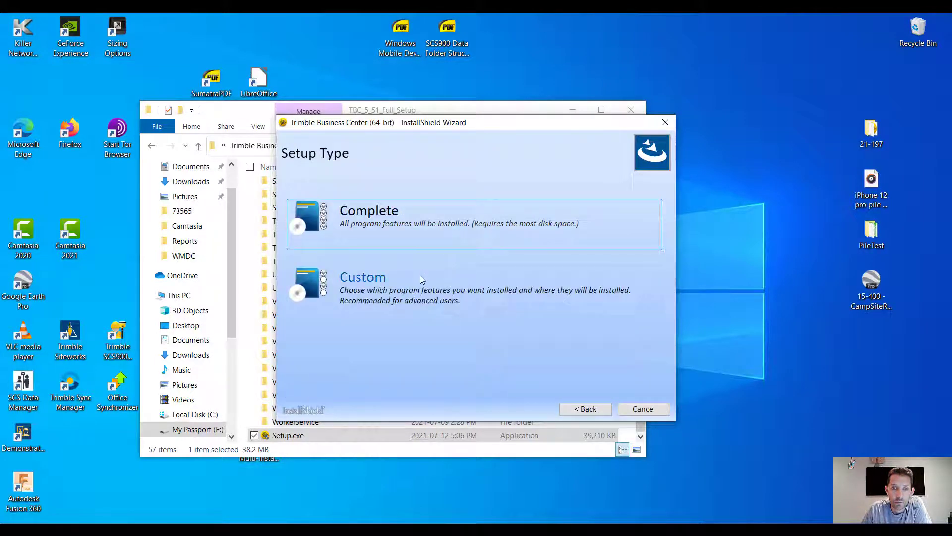
left_click(430, 224)
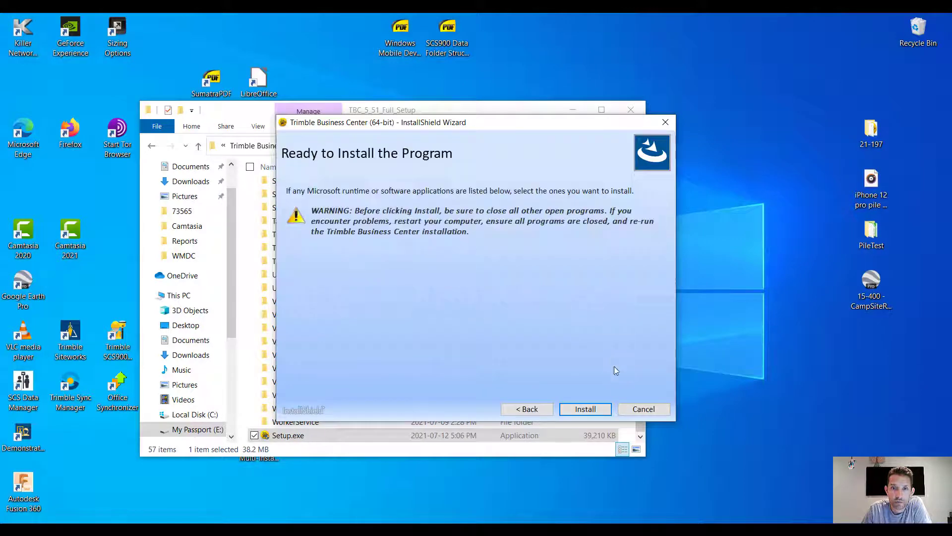
left_click(528, 409)
left_click(439, 327)
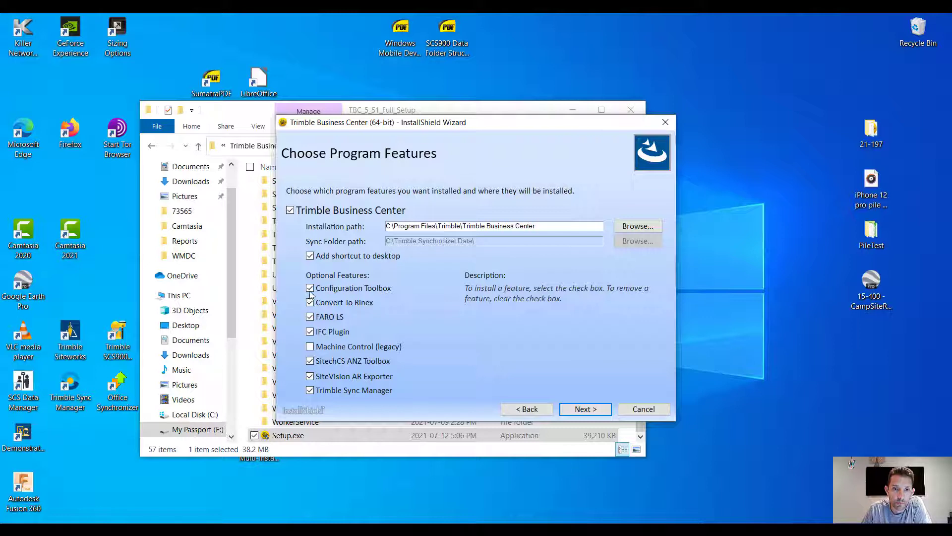
- Exclude Configuration Toolbox, Convert To Rinex, FARO LS, IFC Plugin and remaining optional features
left_click(309, 287)
left_click(309, 316)
left_click(310, 347)
left_click(310, 375)
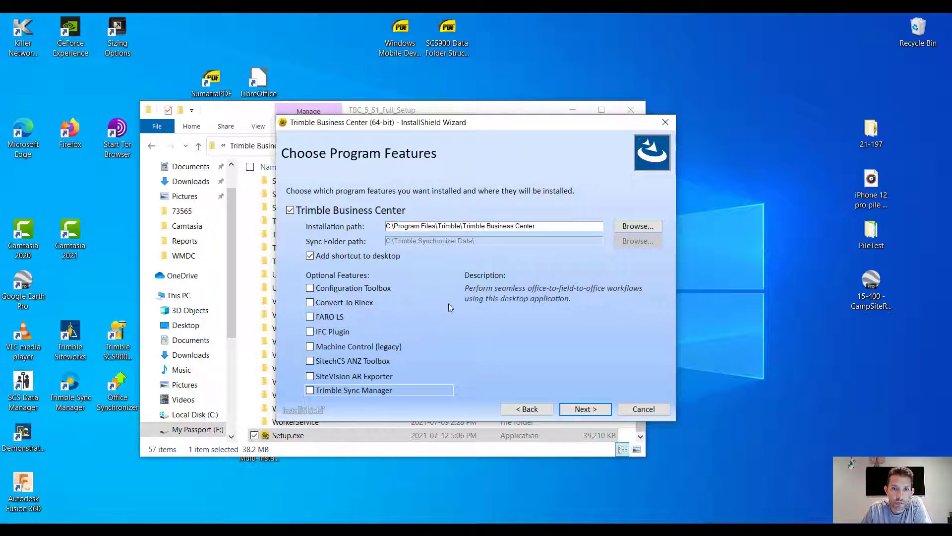
left_click(585, 408)
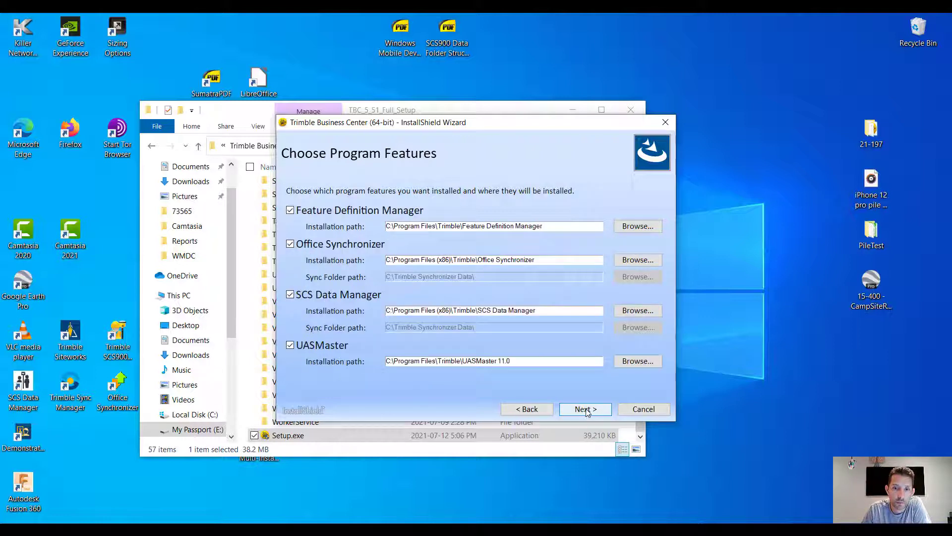
- Exclude UASMaster, SCS Data Manager, Office Synchronizer and Feature Definition Manager utilities
left_click(291, 346)
left_click(291, 295)
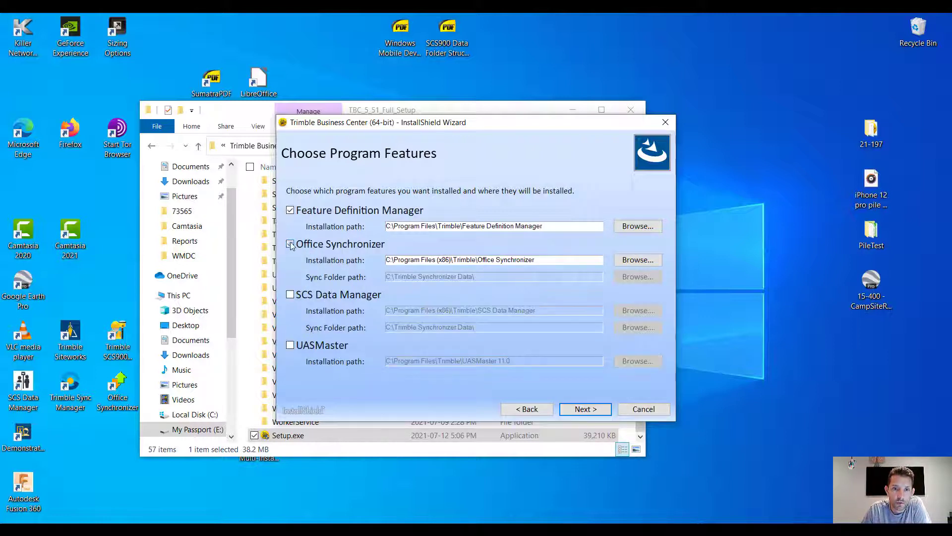
left_click(290, 244)
left_click(291, 211)
left_click(585, 409)
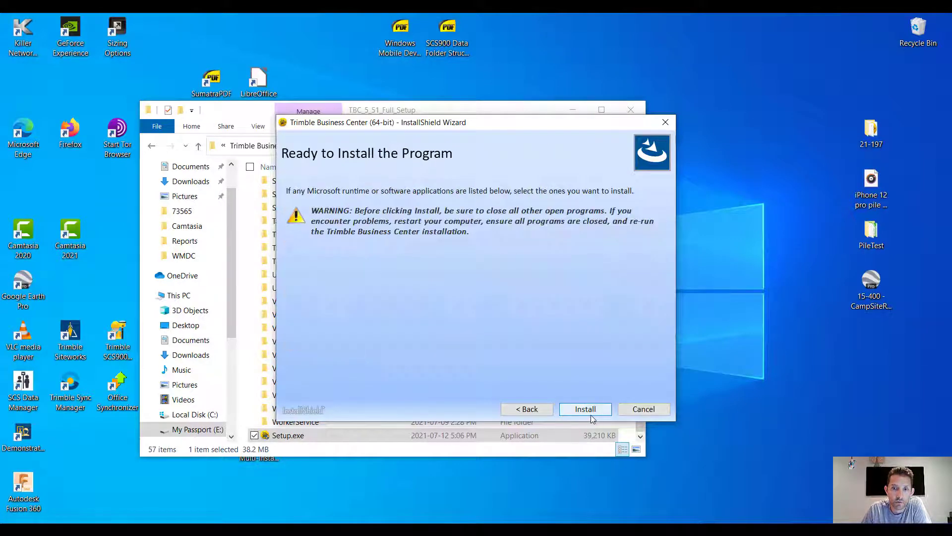
- Begin installing, choosing 'Automatically close and attempt to restart applications' for files in use
left_click(590, 413)
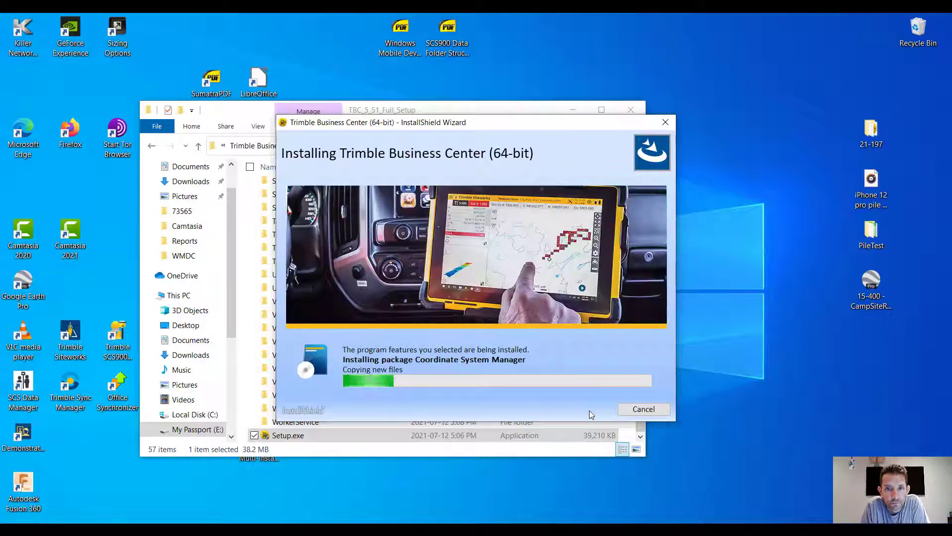
left_click(323, 319)
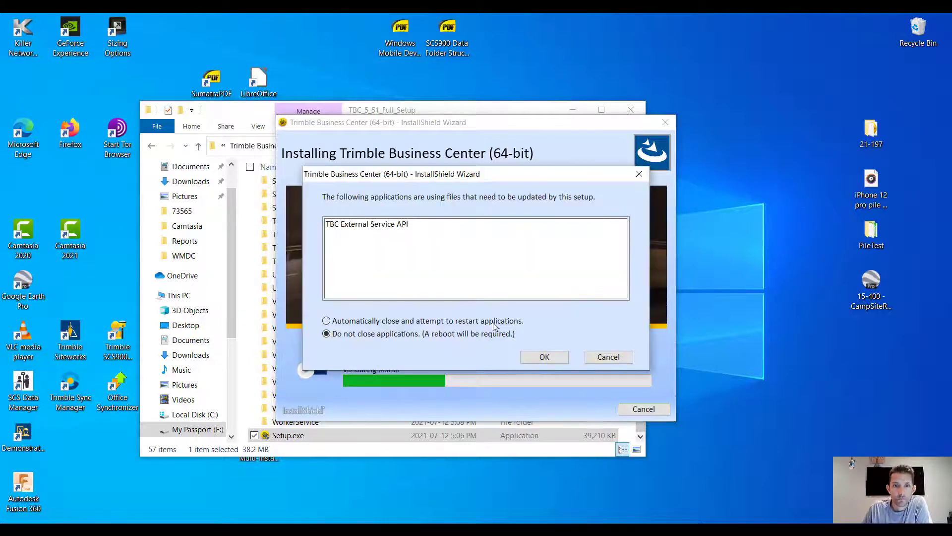
left_click(550, 354)
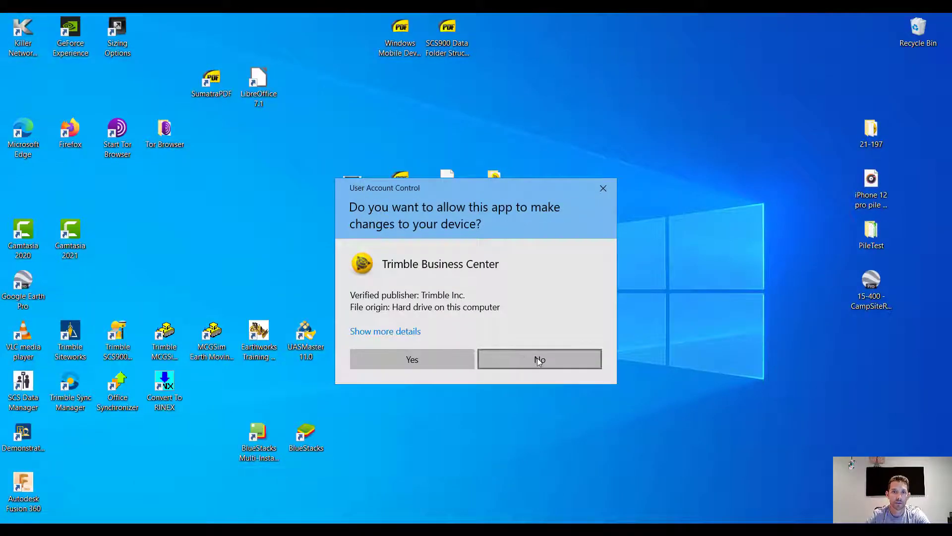
- Approve User Account Control and wait for Trimble Business Center (64-bit) to finish installing
left_click(392, 360)
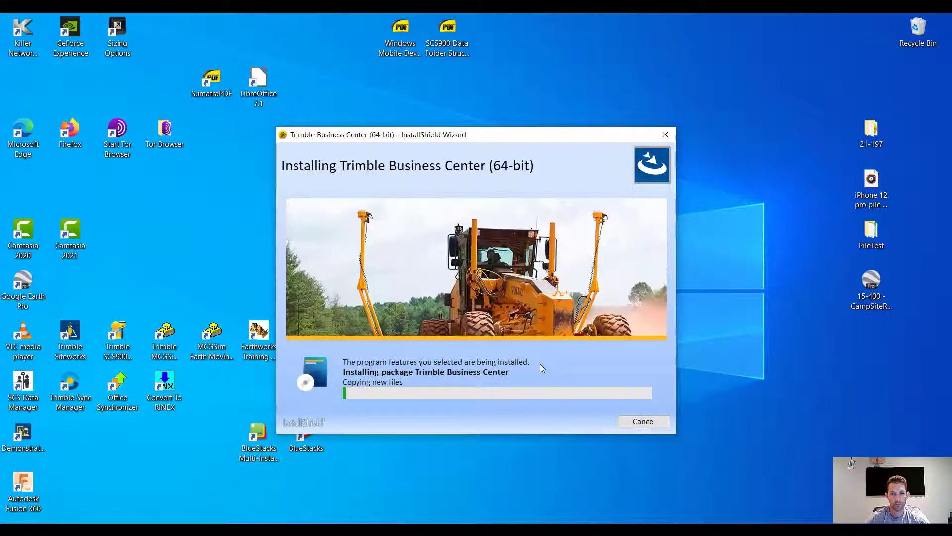
left_click_drag(489, 134, 543, 105)
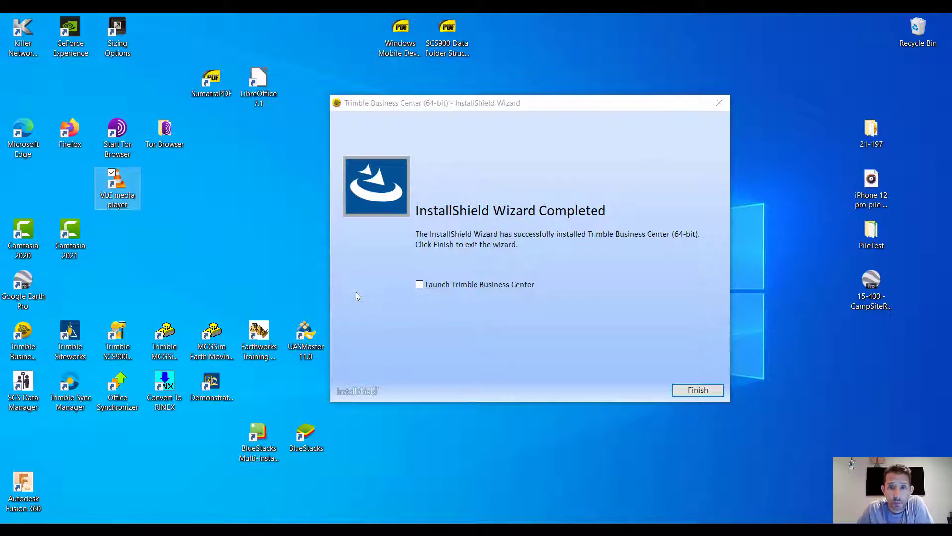
- Finish the InstallShield wizard with 'Launch Trimble Business Center' enabled to start the program
left_click(420, 284)
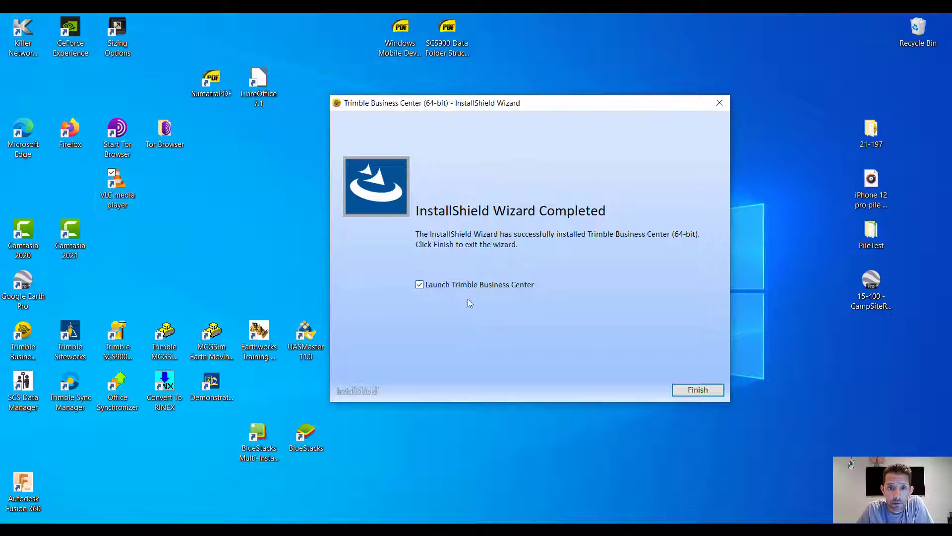
left_click(698, 389)
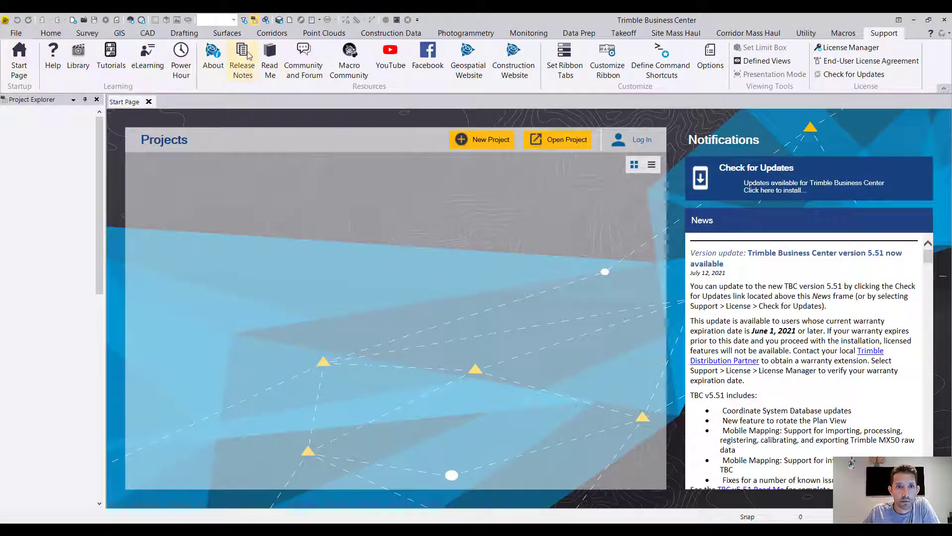
left_click(213, 55)
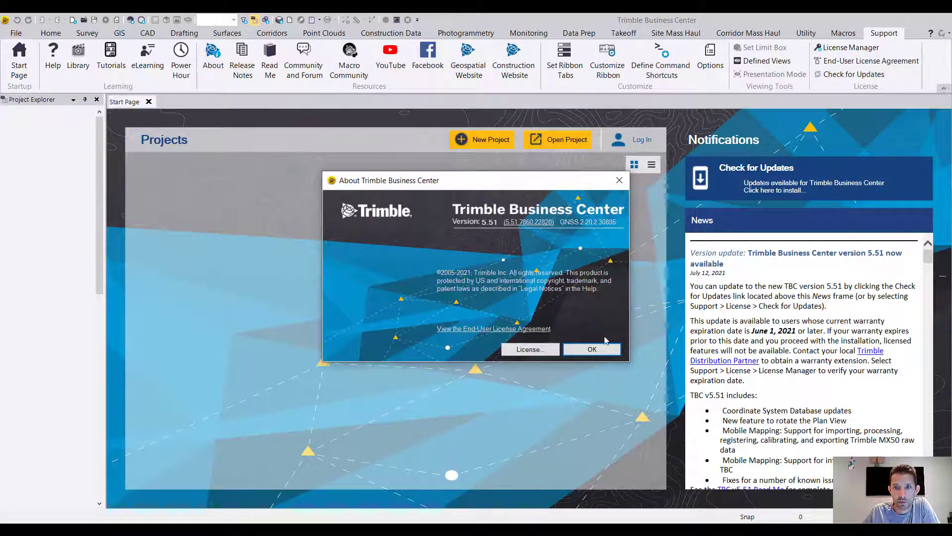
left_click(592, 349)
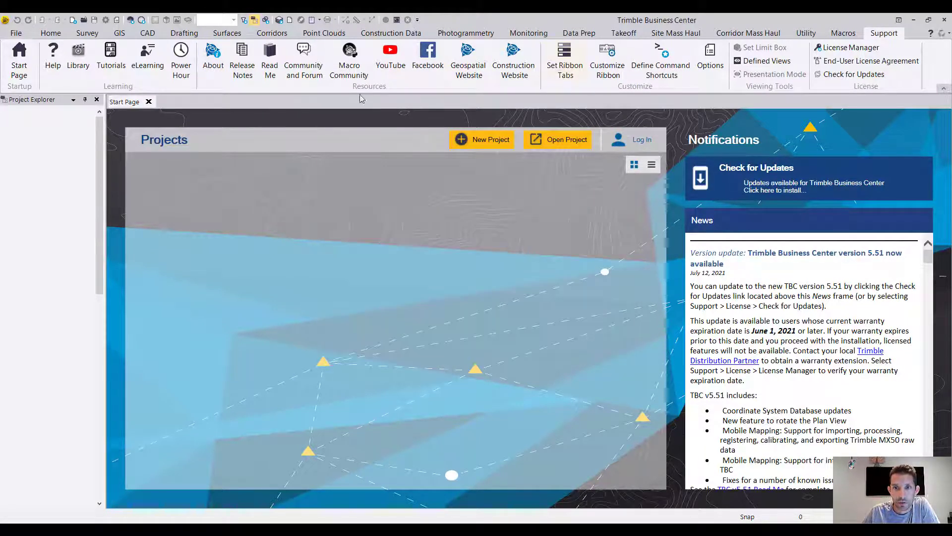